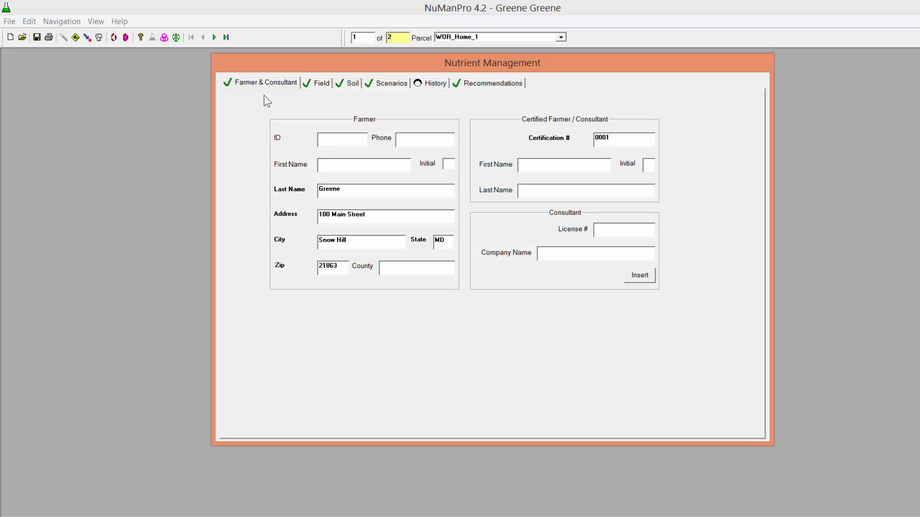
Step: Look through the parcel's Field, Soil, Scenarios and History data
click(316, 84)
click(347, 86)
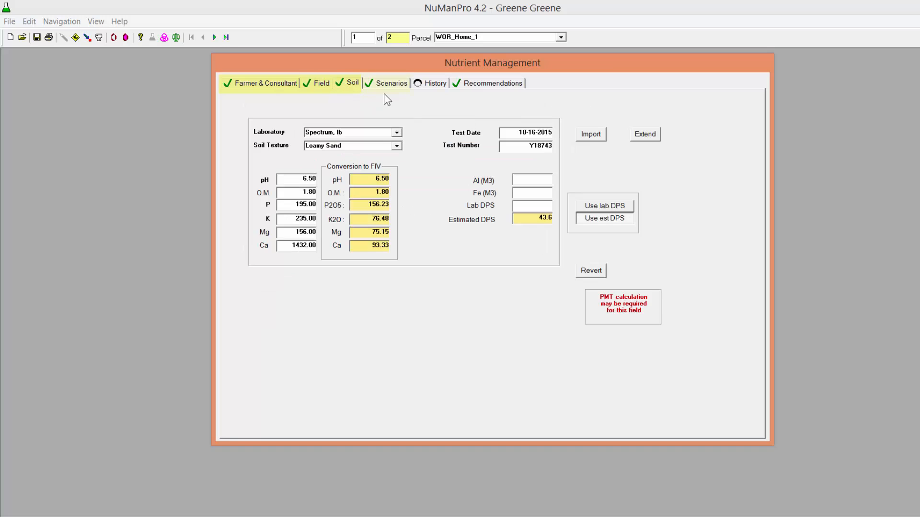
click(398, 88)
click(427, 87)
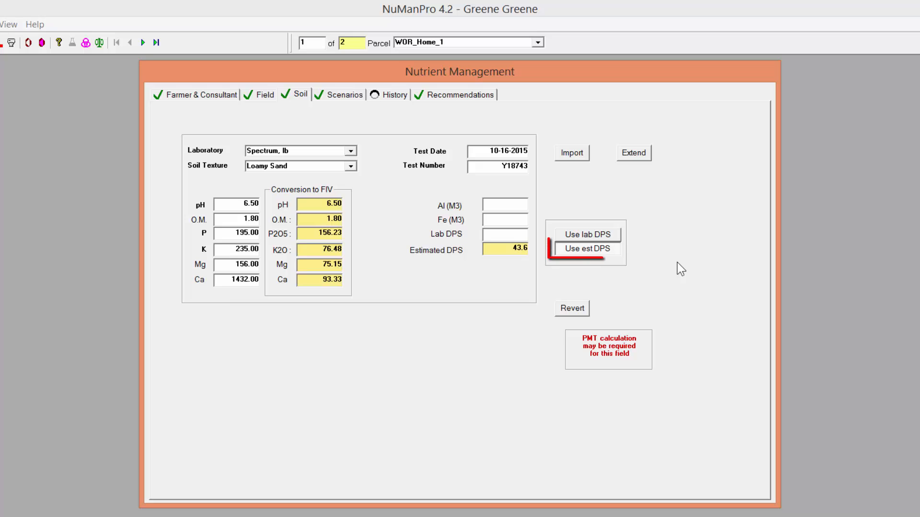
Step: Use the estimated DPS for the parcel's soil test and open the Phosphorus Management Tool (PMT)
click(610, 250)
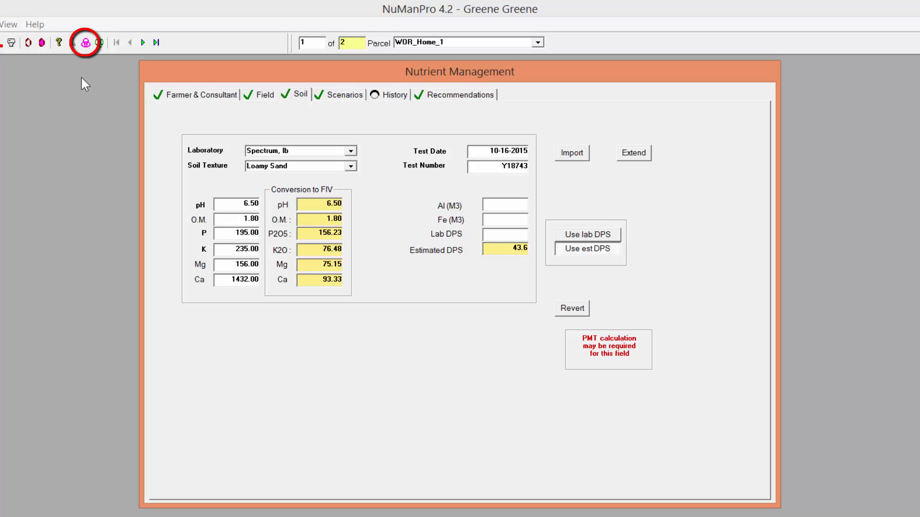
click(86, 43)
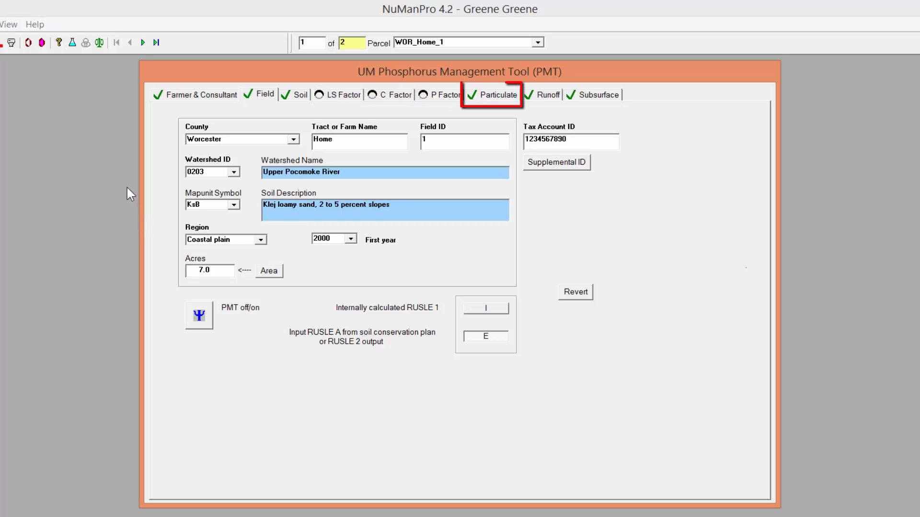
Step: In the Particulate data, set RUSLE A to 1.0, the distance to < 100 ft, and the buffer to < 35' vegetated or none
click(486, 98)
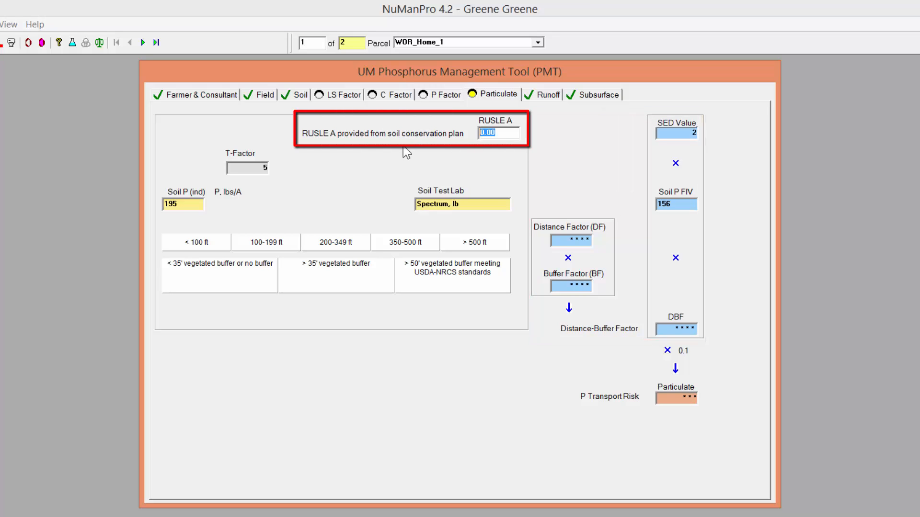
text(1.0)
click(209, 244)
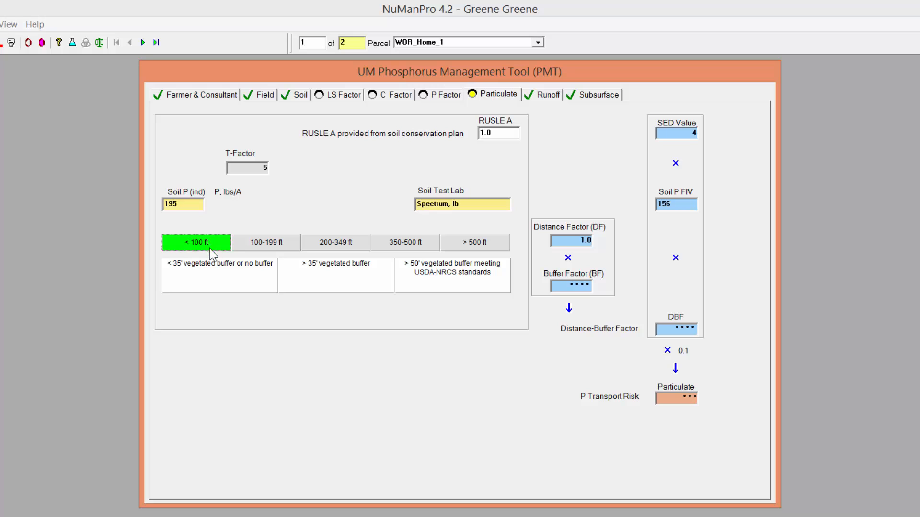
click(214, 287)
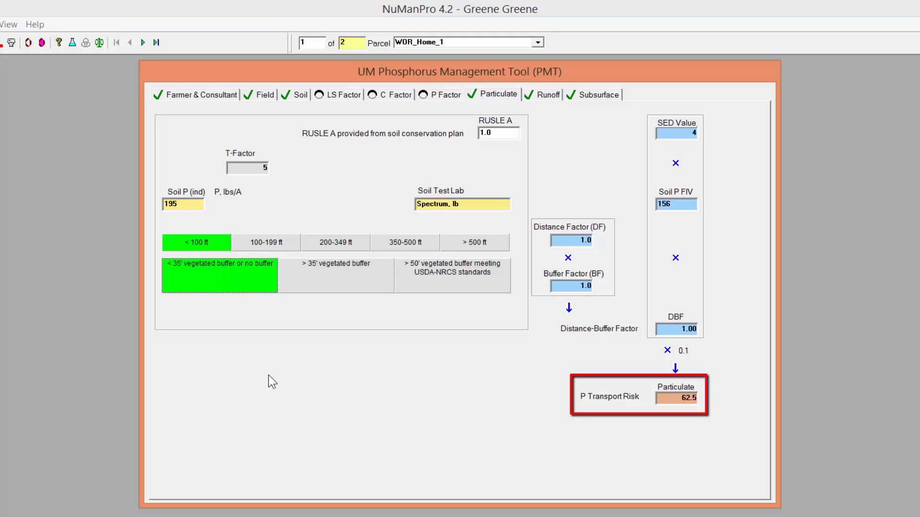
click(244, 283)
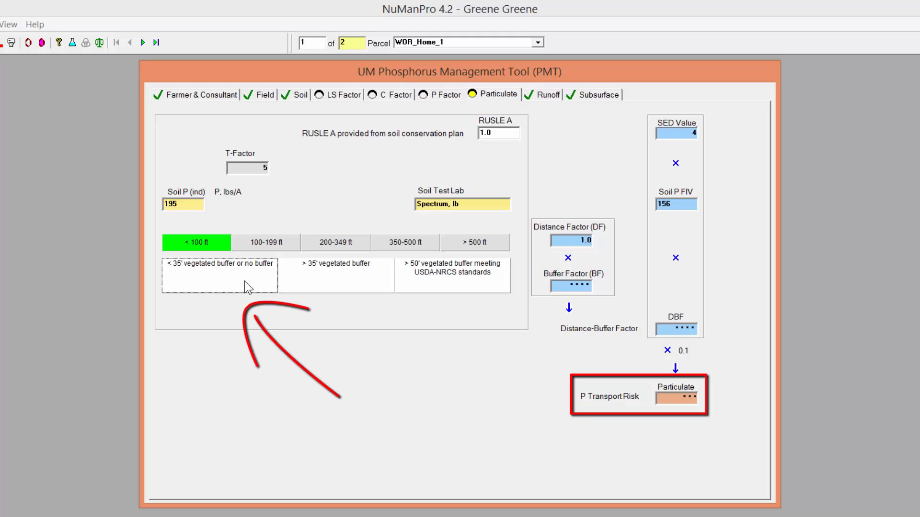
click(244, 281)
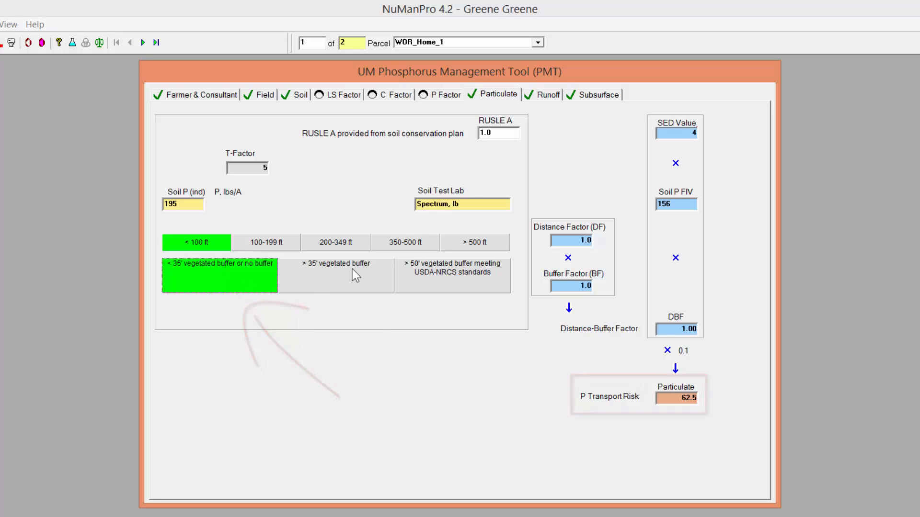
Step: In the Runoff data, set the field slope to 1.5 and the Concave option to No
click(544, 95)
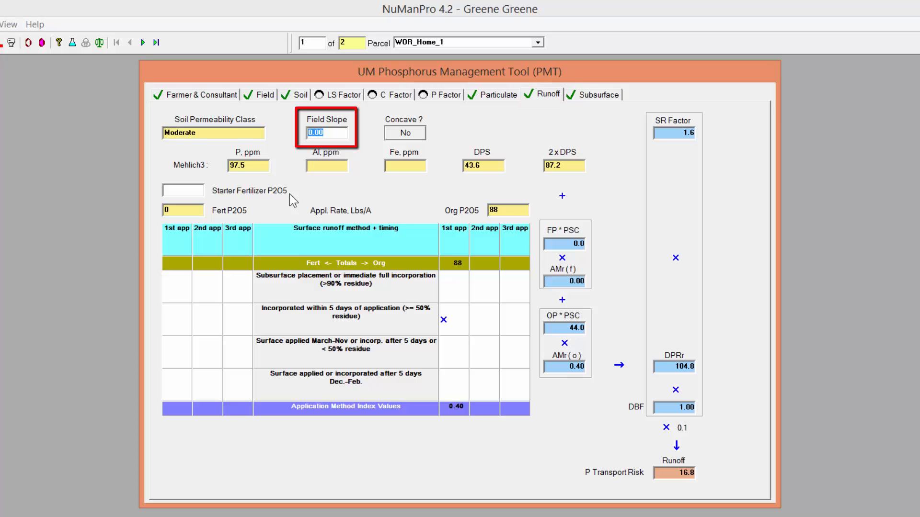
text(1.5)
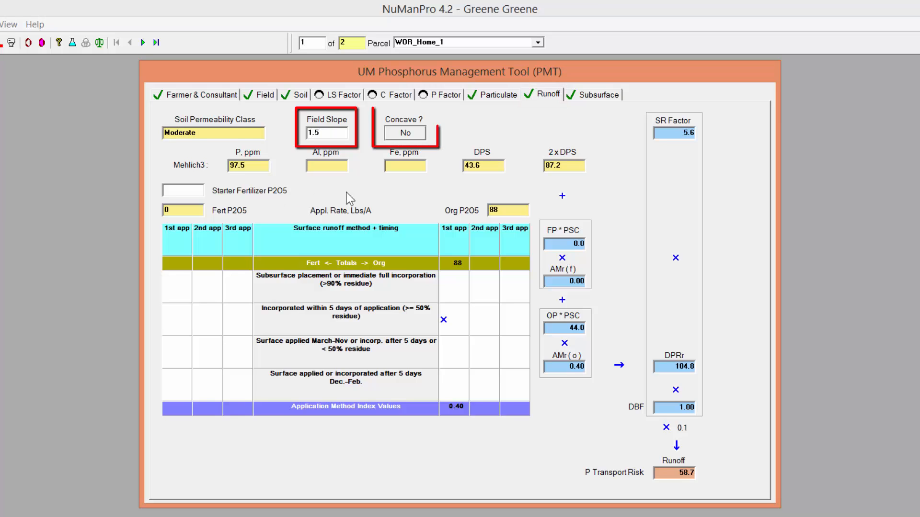
click(405, 133)
click(405, 133)
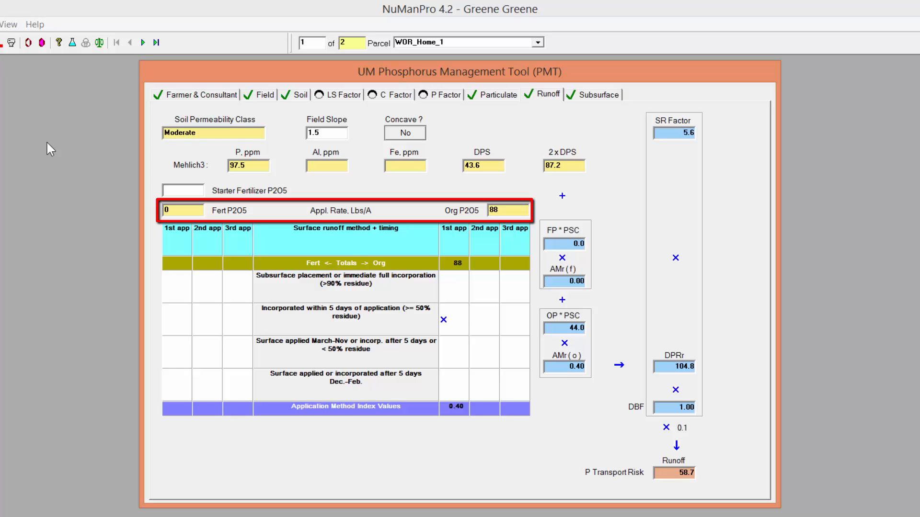
Step: Enter 30 for the starter fertilizer P2O5 and set the first organic application to 40
click(170, 191)
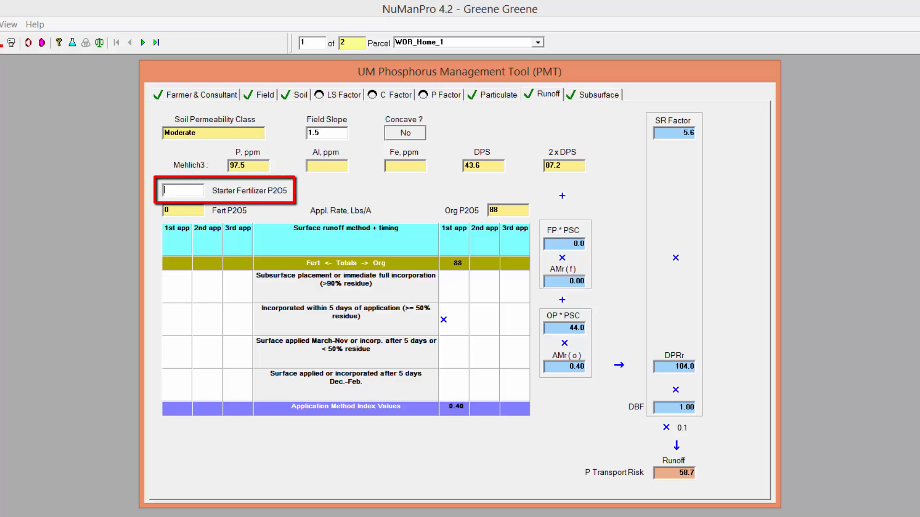
text(30)
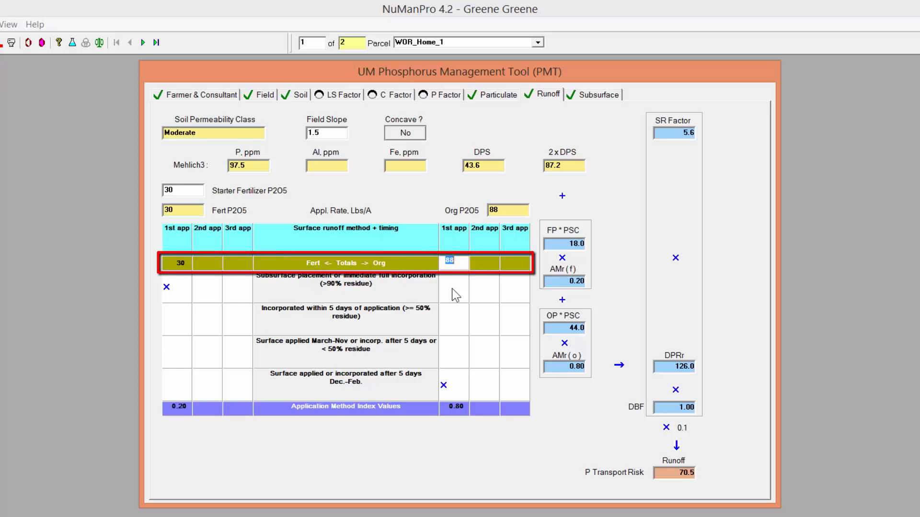
text(40)
key(Return)
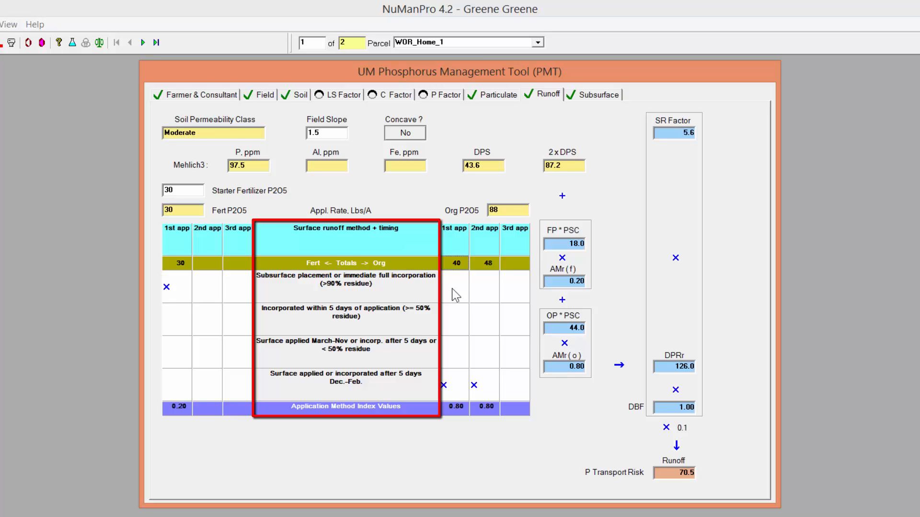
Step: Set the runoff method to surface applied March-Nov for the fertilizer and incorporated within 5 days for both organic applications
click(169, 351)
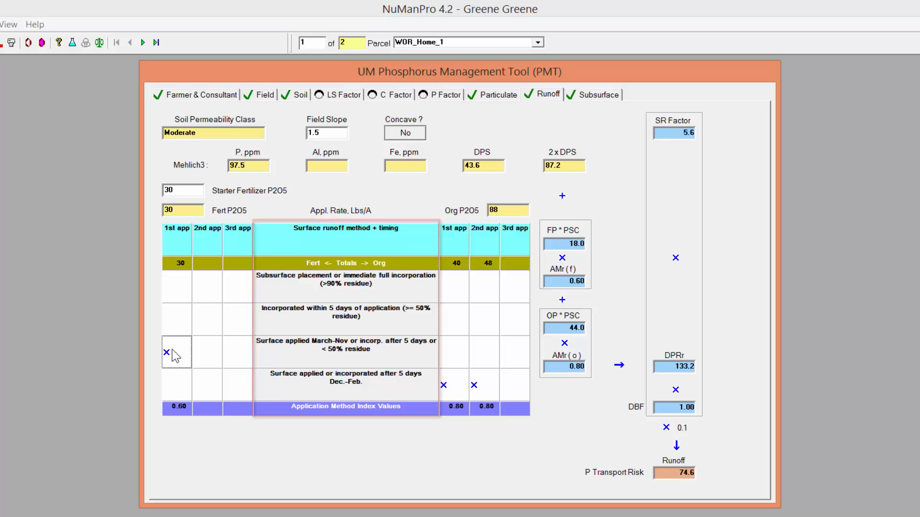
click(453, 321)
click(479, 320)
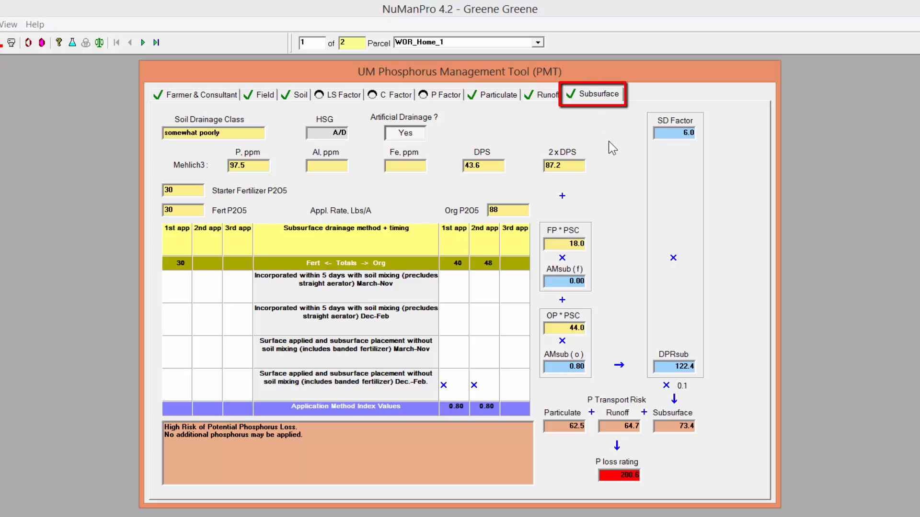
Step: For subsurface loss, set artificial drainage to Yes, fertilizer to the unmixed March-Nov method, and both organic applications to incorporated within 5 days with mixing, March-Nov
click(417, 136)
click(418, 139)
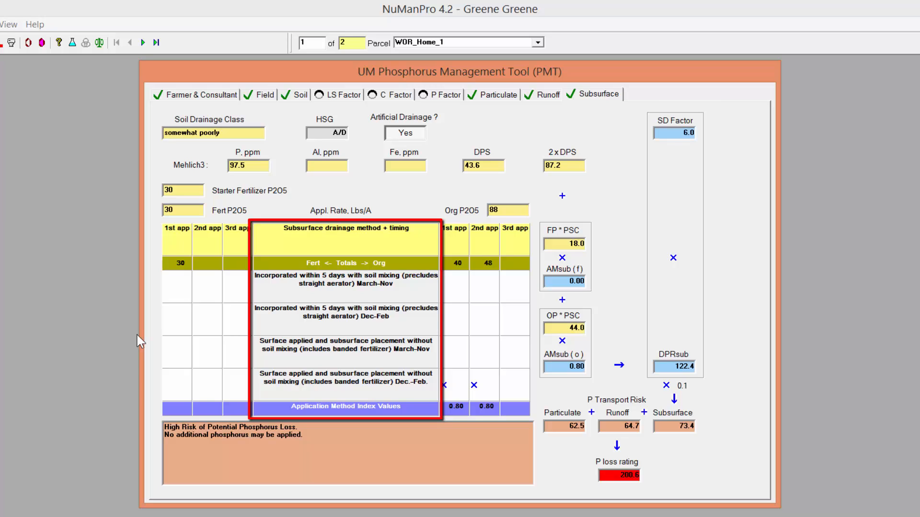
click(175, 353)
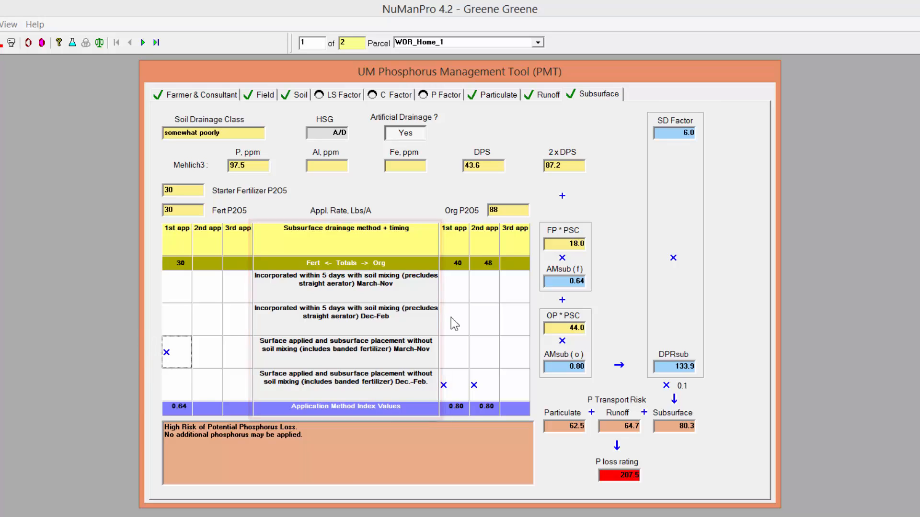
click(484, 287)
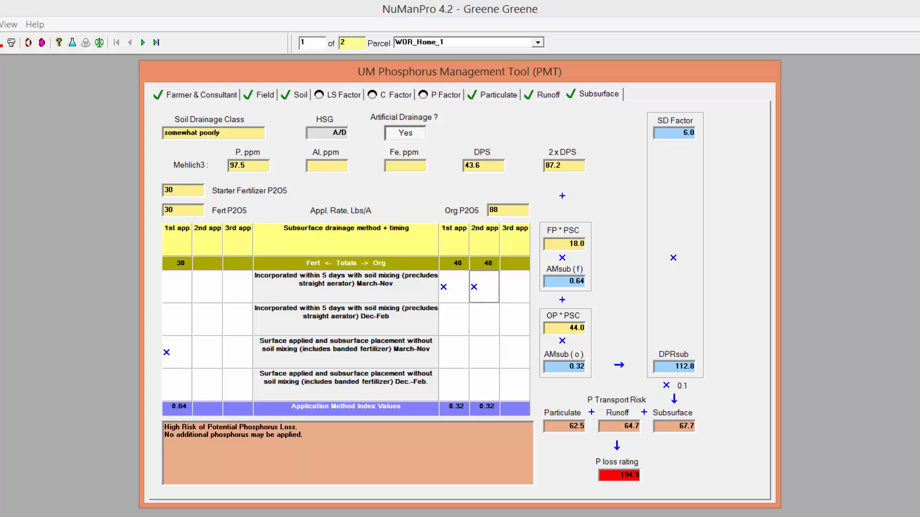
key(Tab)
Step: Check the PMT results of parcel WOR_Home_2, go back to WOR_Home_1 and return to Nutrient Management
click(142, 43)
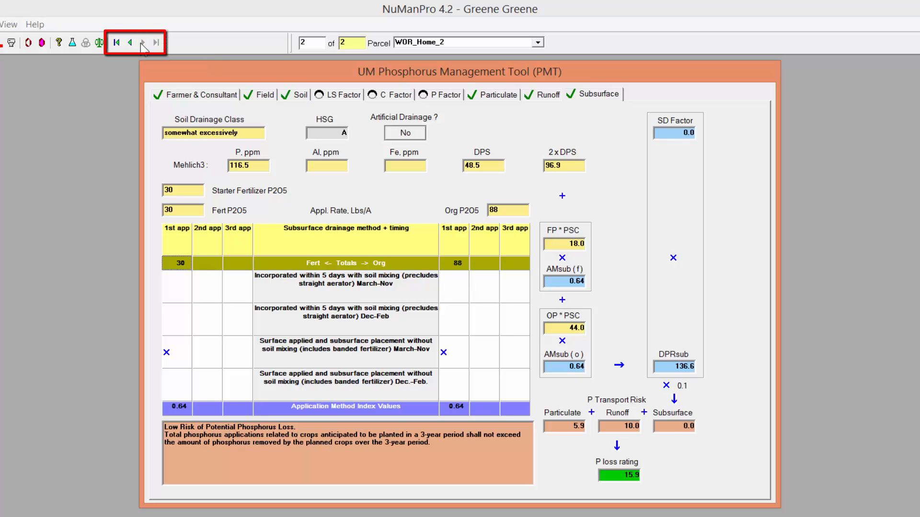
click(130, 43)
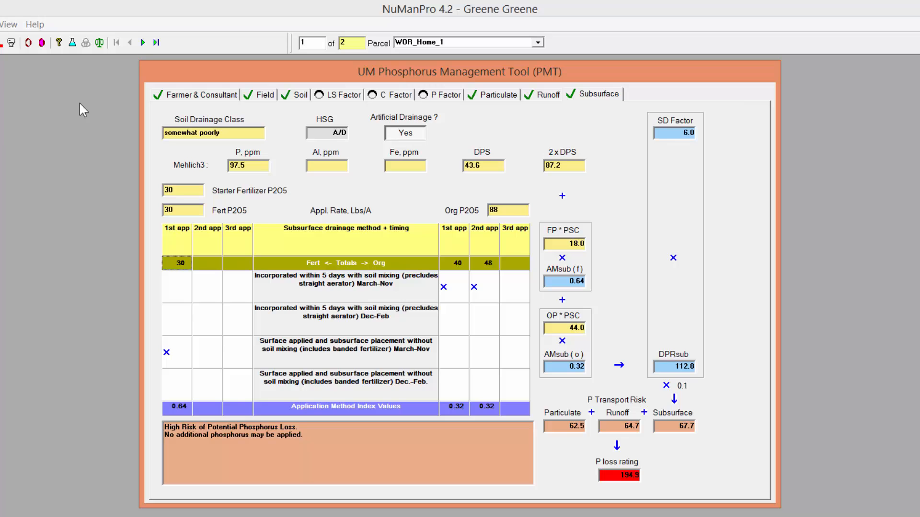
click(73, 43)
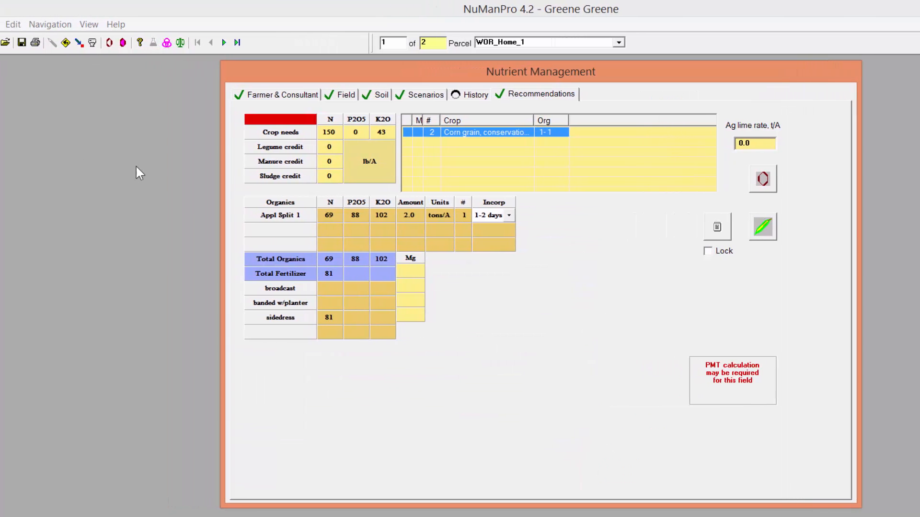
Step: Print the PMT report for parcels WOR_Home_1 and WOR_Home_2
click(11, 24)
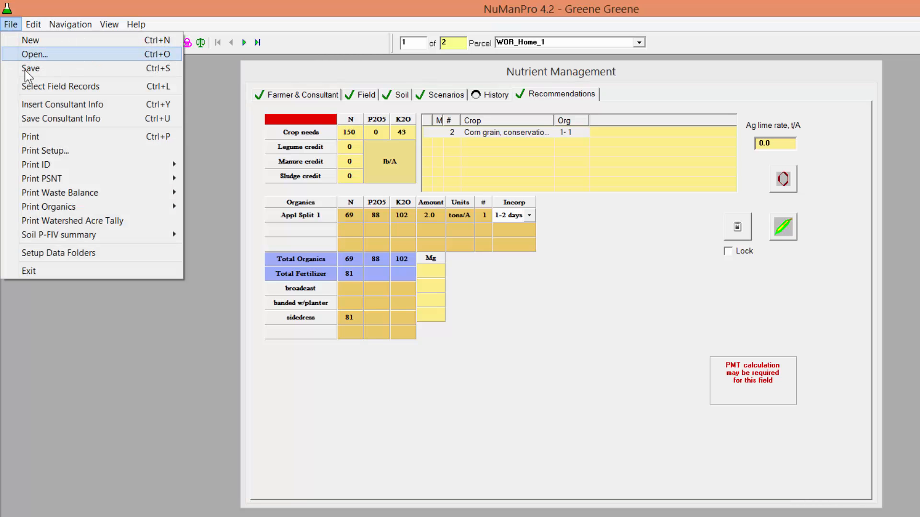
click(30, 136)
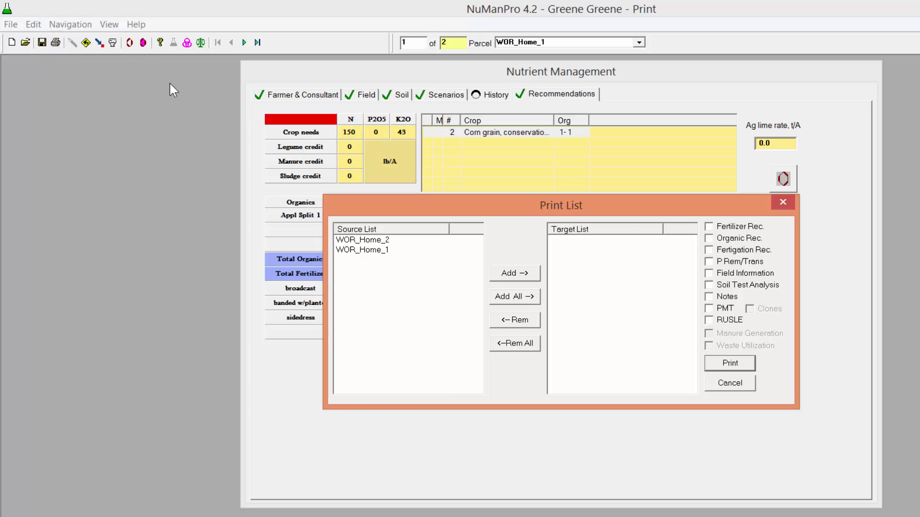
click(376, 250)
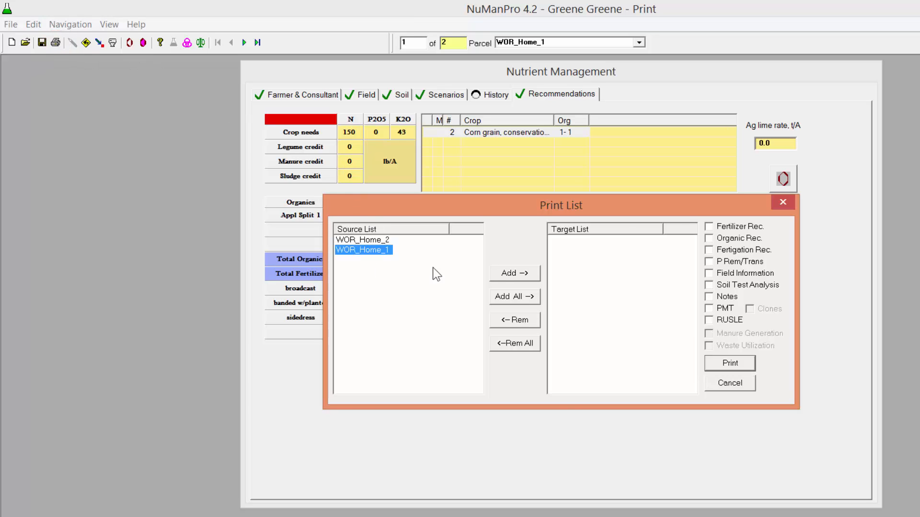
click(506, 279)
click(430, 241)
click(508, 280)
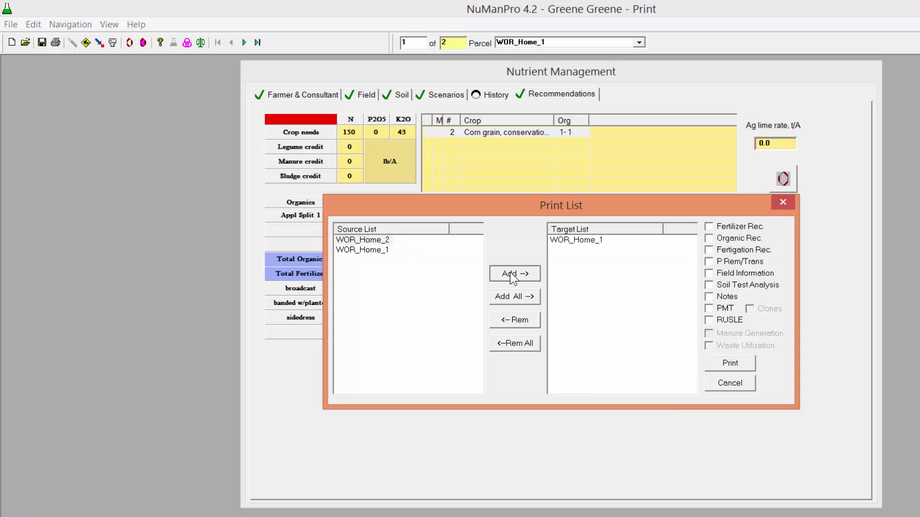
click(724, 311)
click(730, 363)
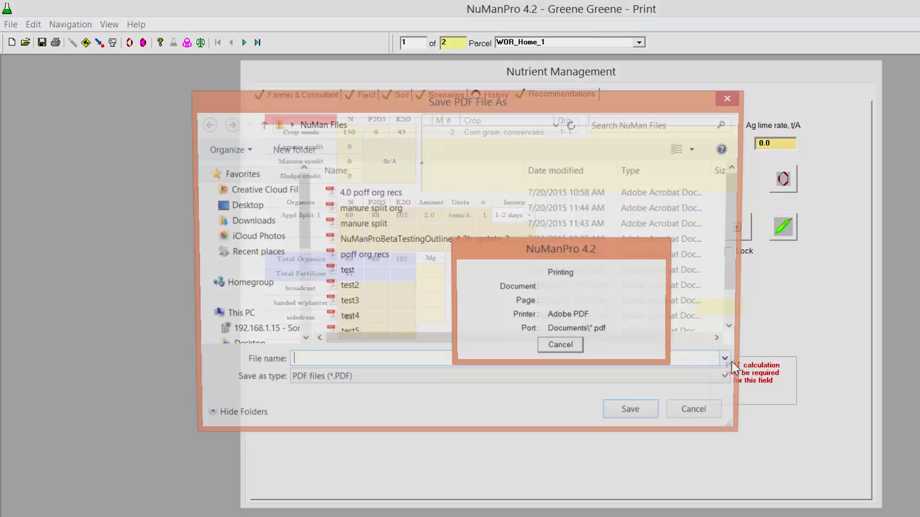